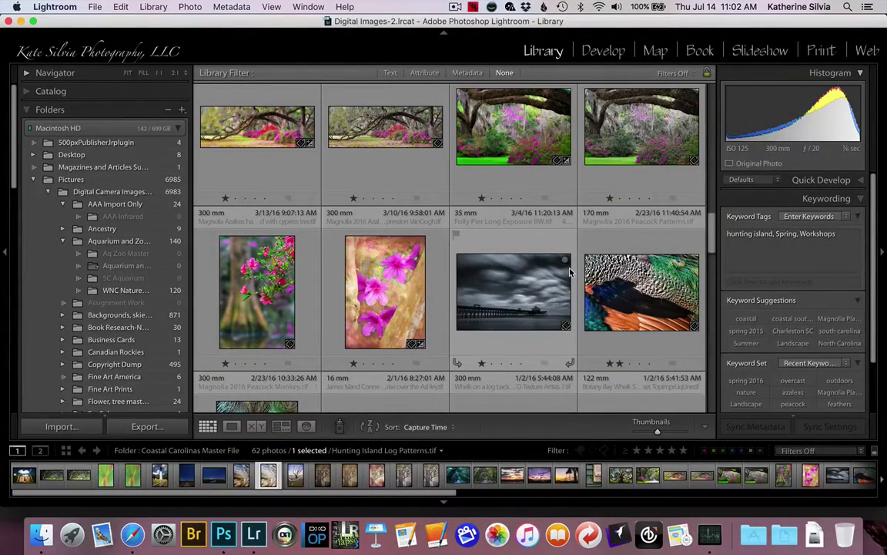
# Browse the Lightroom grid and briefly view the Hunting Island Log Patterns photo enlarged
pyautogui.scroll(-1, 634, 236)
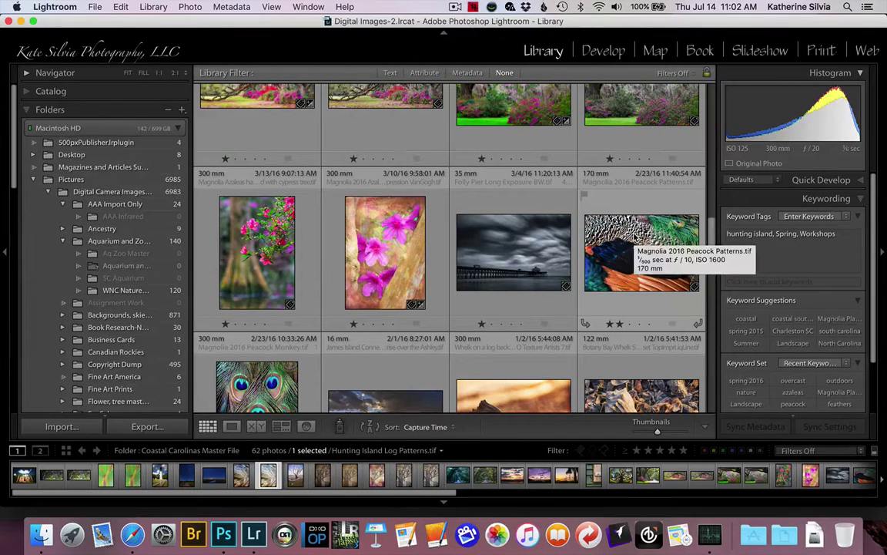
pyautogui.scroll(10, 634, 238)
pyautogui.scroll(5, 634, 237)
pyautogui.scroll(6, 634, 239)
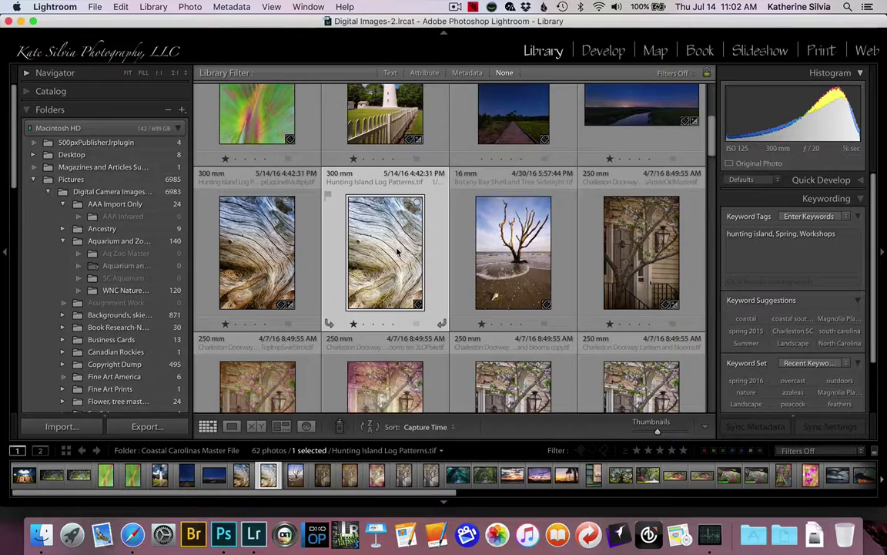
pyautogui.moveTo(396, 252)
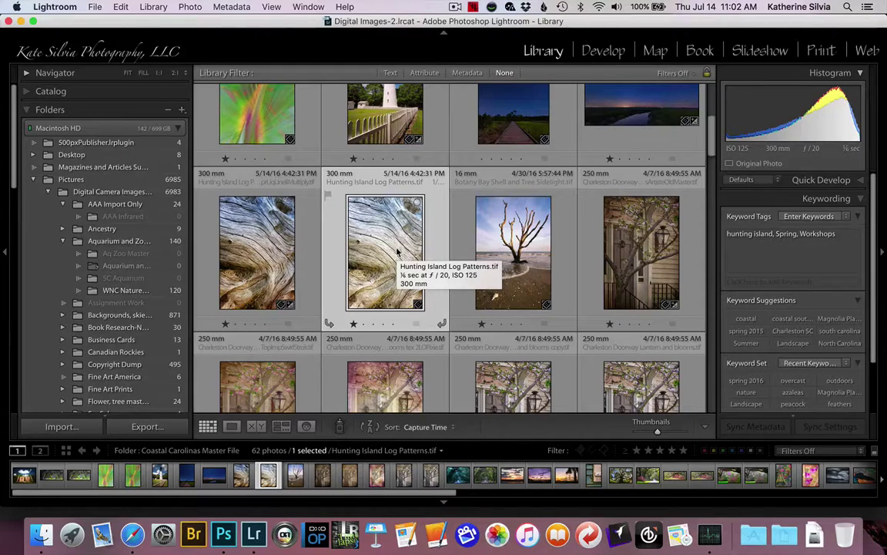
pyautogui.doubleClick(397, 251)
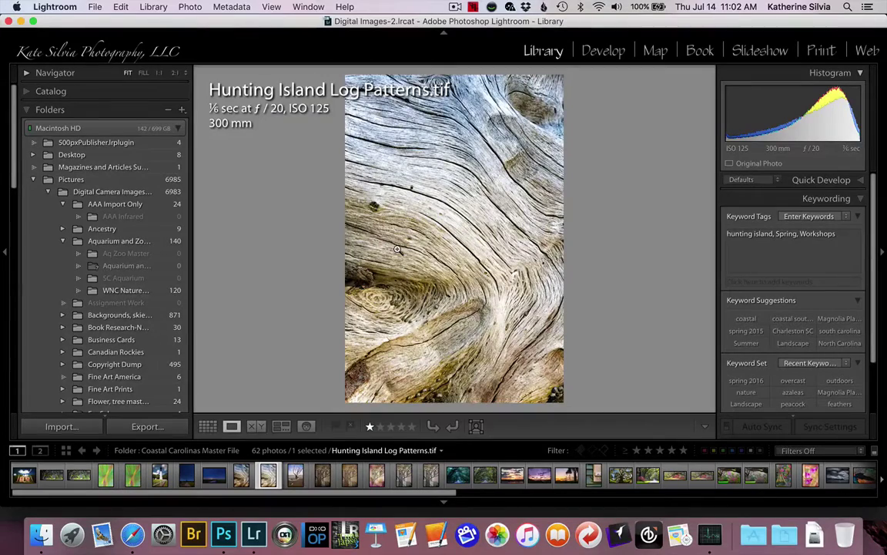
pyautogui.doubleClick(397, 249)
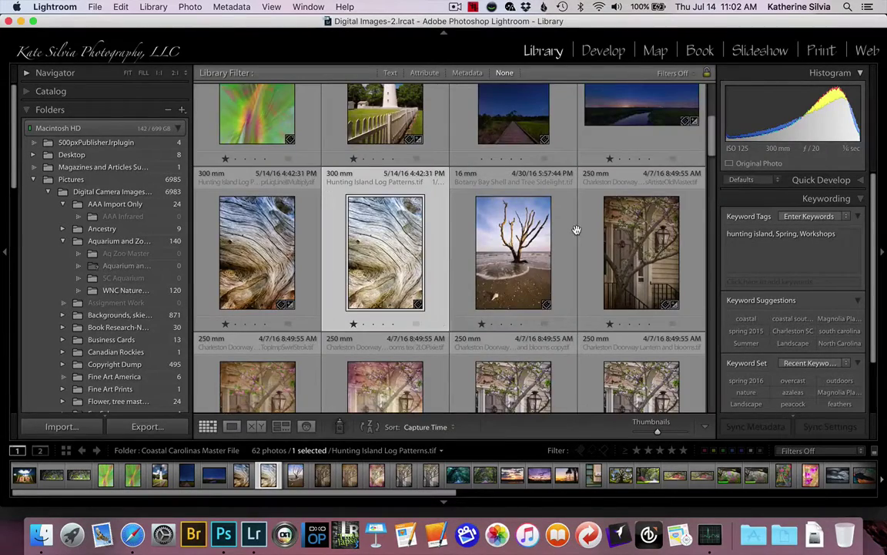
# Scroll through the thumbnail grid to find the peacock feather photo
pyautogui.scroll(-10, 576, 229)
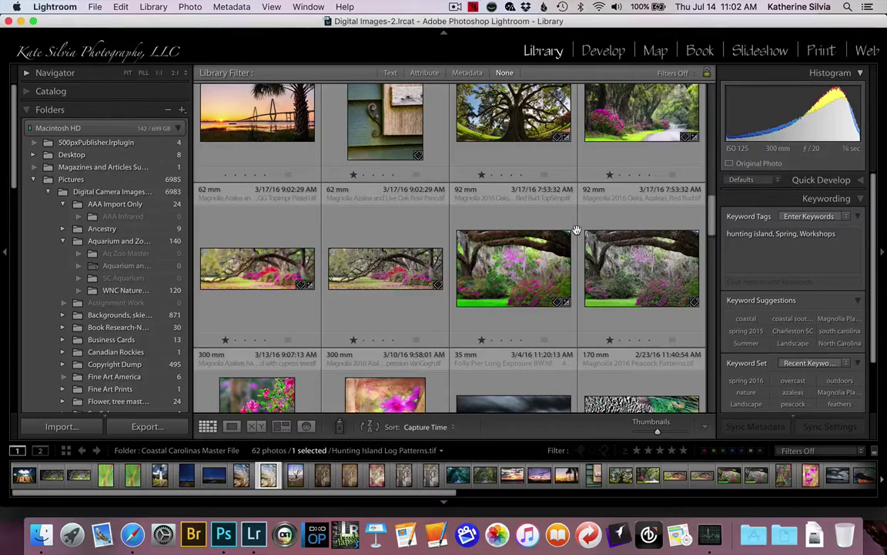
pyautogui.scroll(-3, 576, 230)
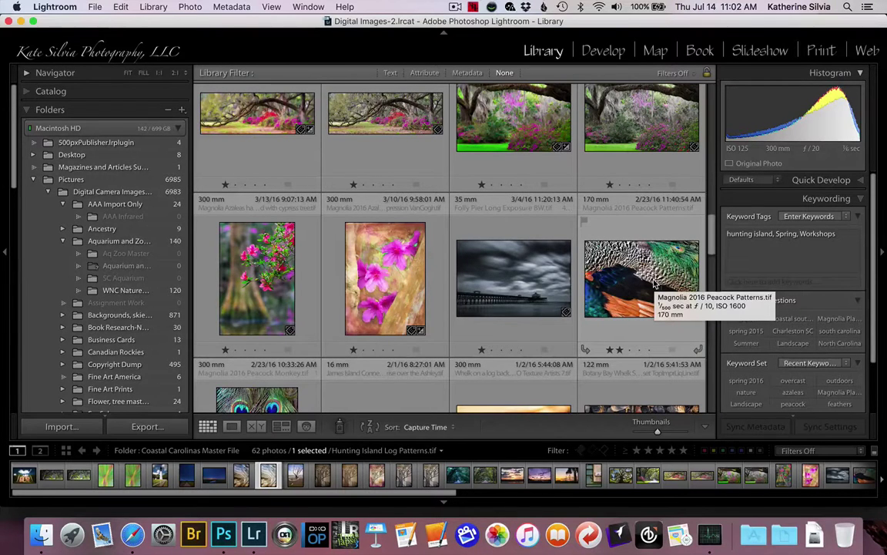
pyautogui.scroll(3, 654, 285)
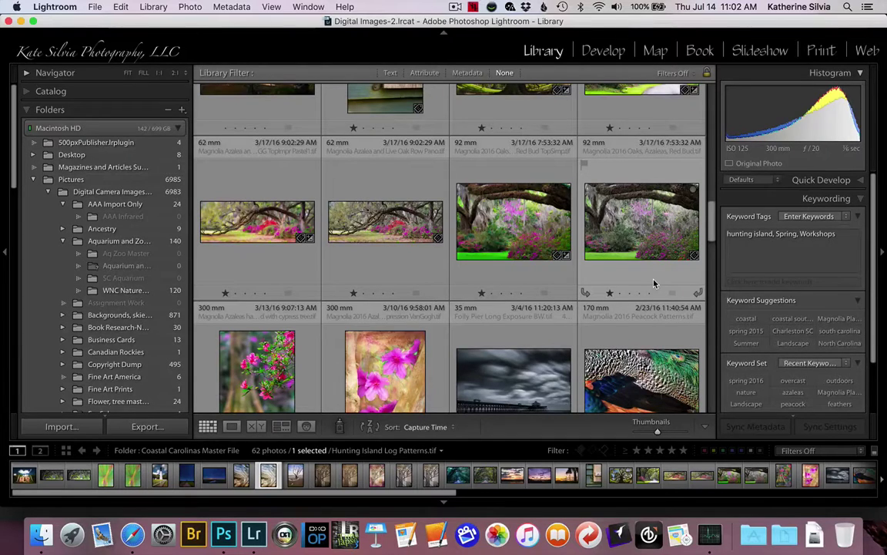
pyautogui.scroll(-3, 653, 283)
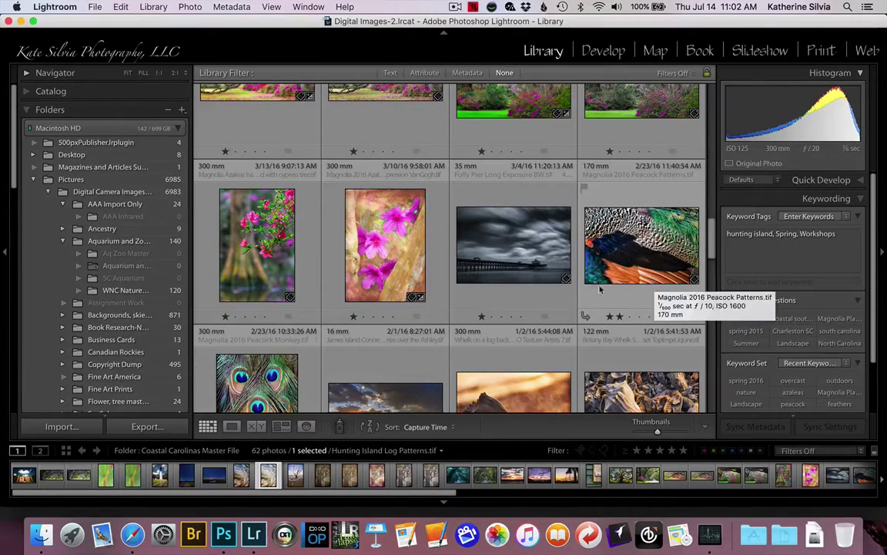
pyautogui.scroll(-5, 454, 291)
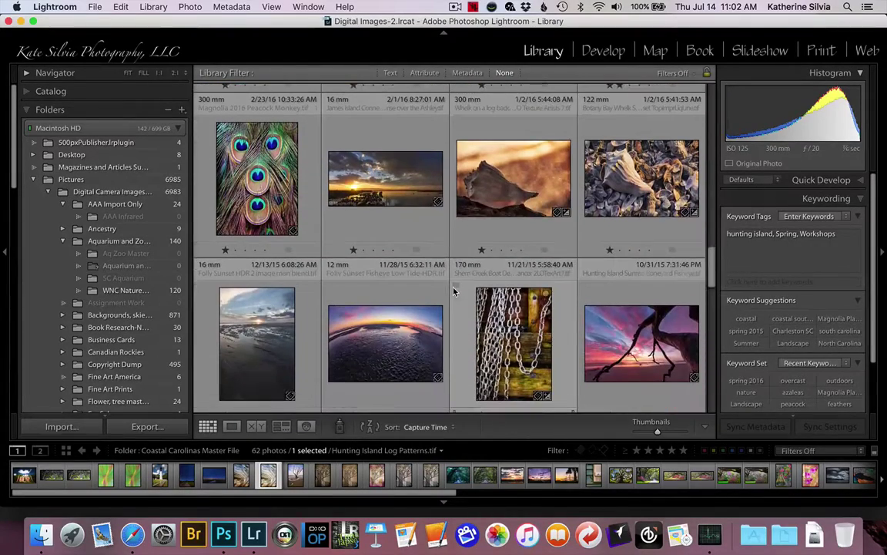
pyautogui.scroll(7, 454, 291)
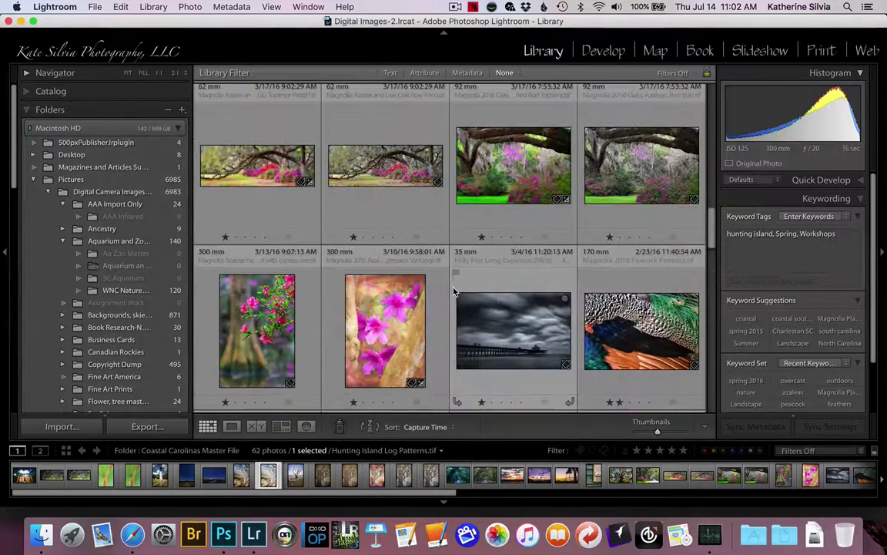
pyautogui.scroll(-2, 570, 242)
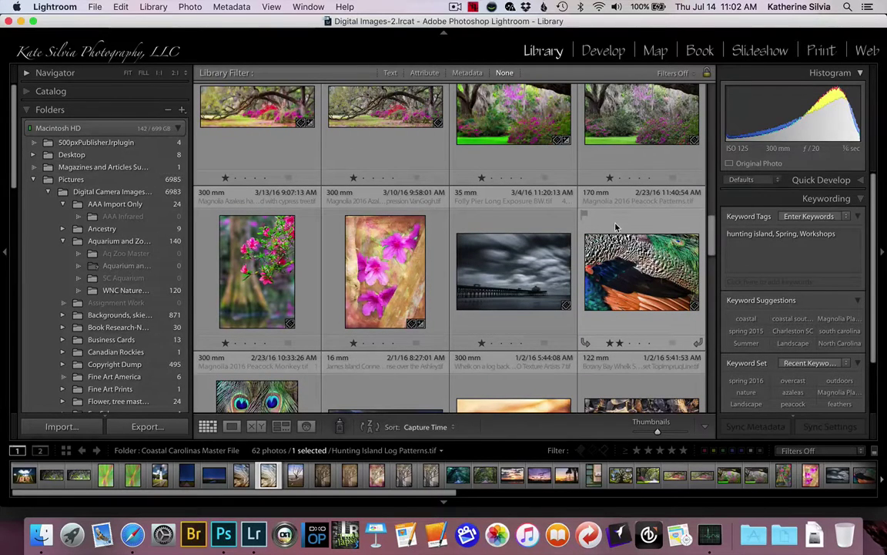
# Send a copy of Magnolia 2016 Peacock Patterns with Lightroom adjustments to Photoshop CC 2015.5
pyautogui.click(628, 229)
pyautogui.rightClick(627, 229)
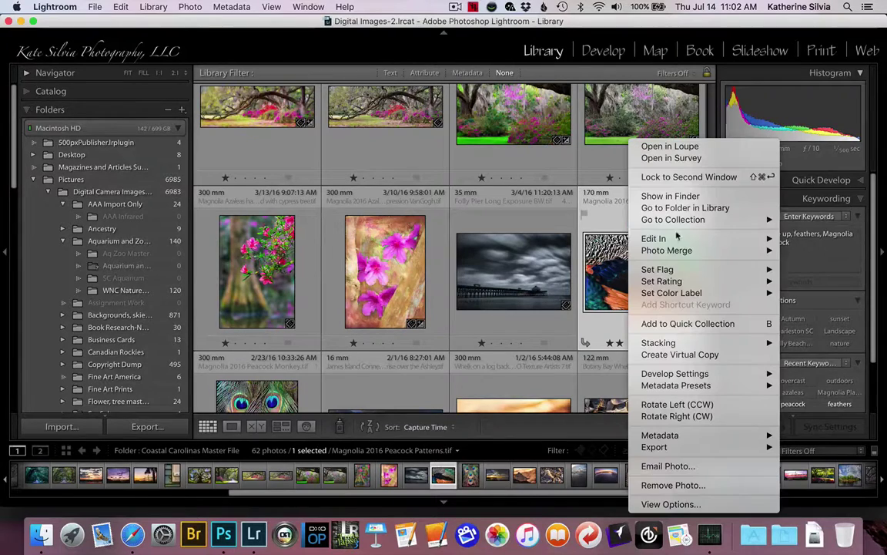
pyautogui.moveTo(684, 238)
pyautogui.click(526, 104)
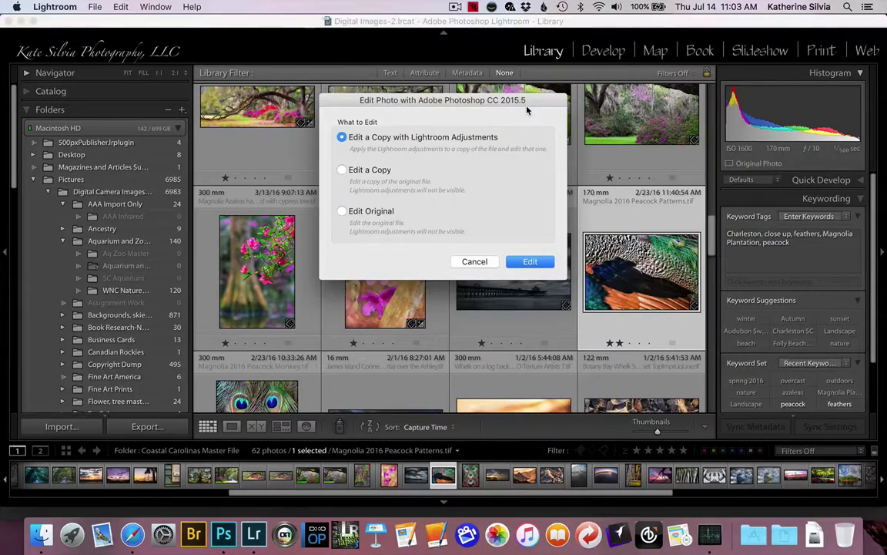
pyautogui.click(529, 263)
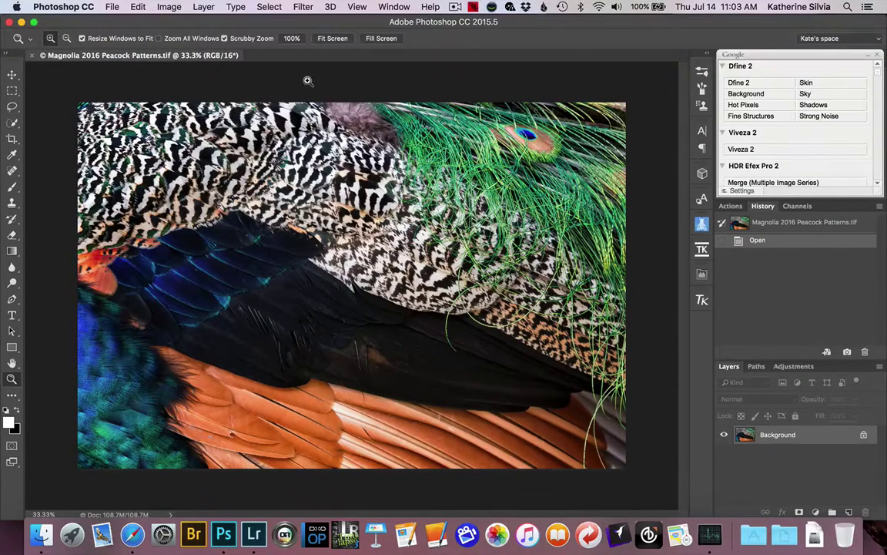
# Launch Topaz Labs > Topaz Simplify 4 from the Filter menu on the peacock image
pyautogui.click(303, 7)
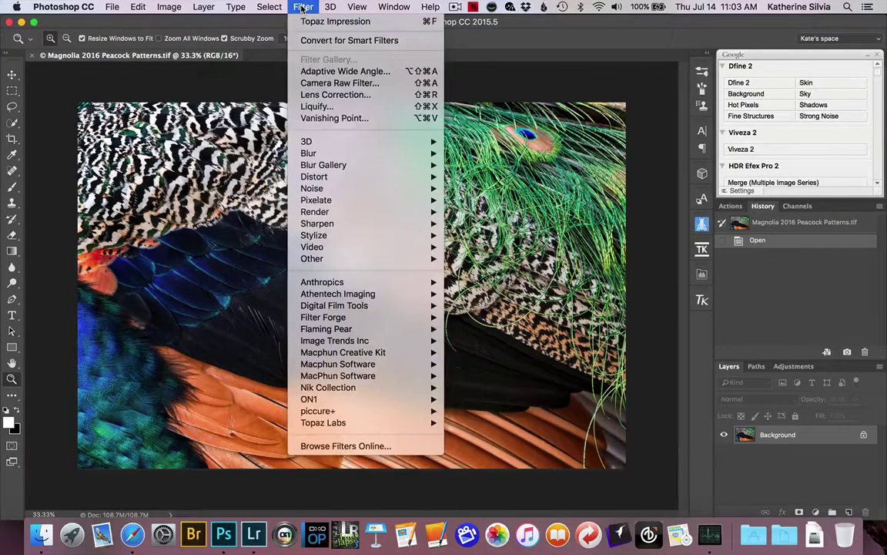
pyautogui.moveTo(377, 422)
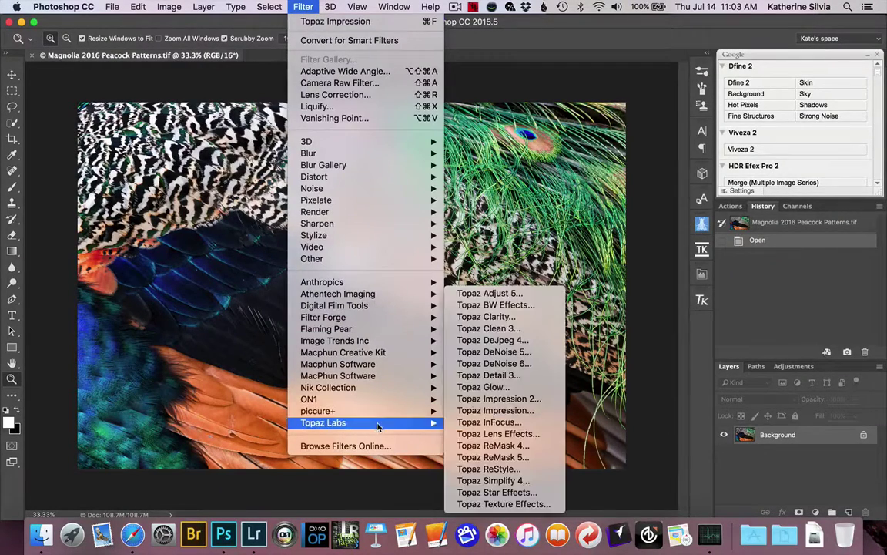
pyautogui.click(511, 480)
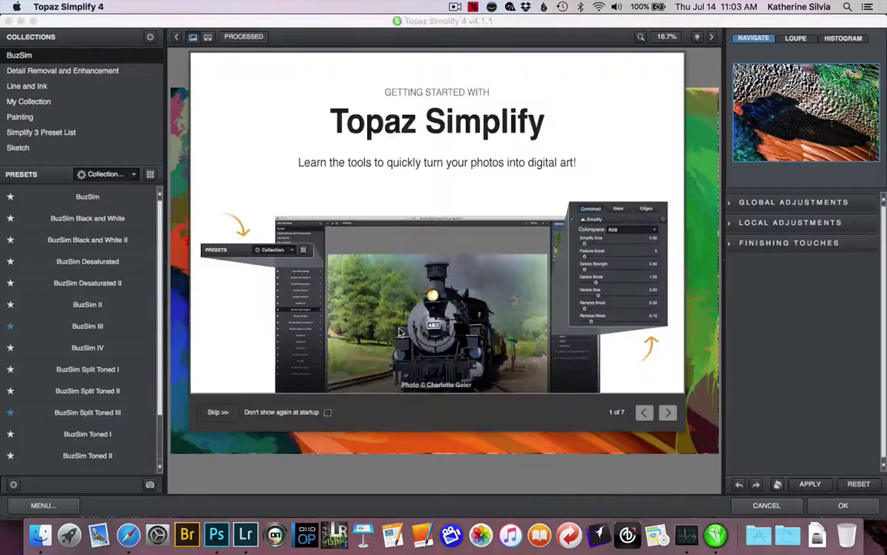
# Apply the BuzSim preset with Simplify Size 1.00, Details Boost 0.33 and Details Size 0.93
pyautogui.click(218, 411)
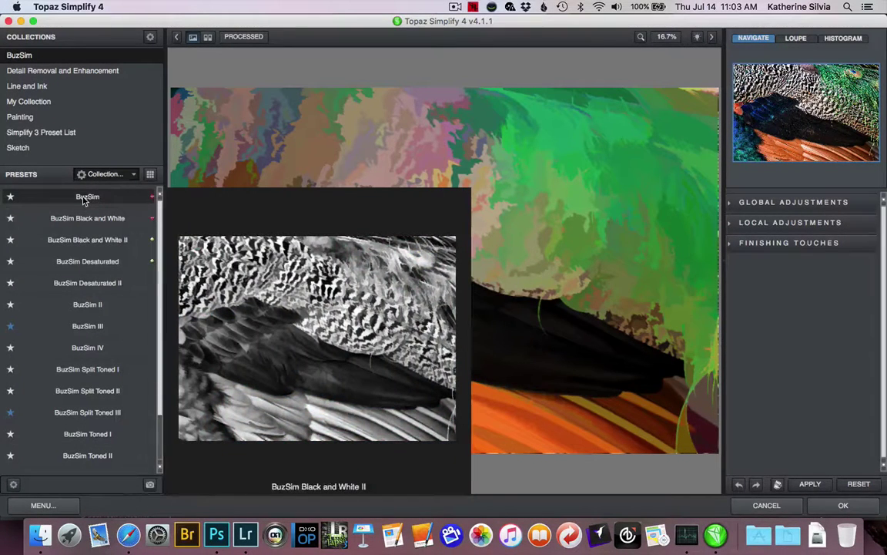
pyautogui.click(86, 198)
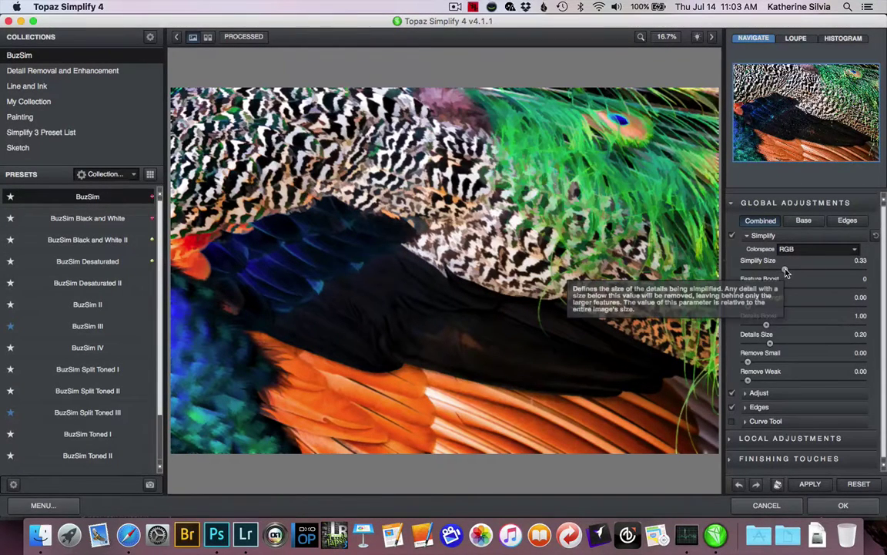
pyautogui.moveTo(785, 270); pyautogui.dragTo(872, 274)
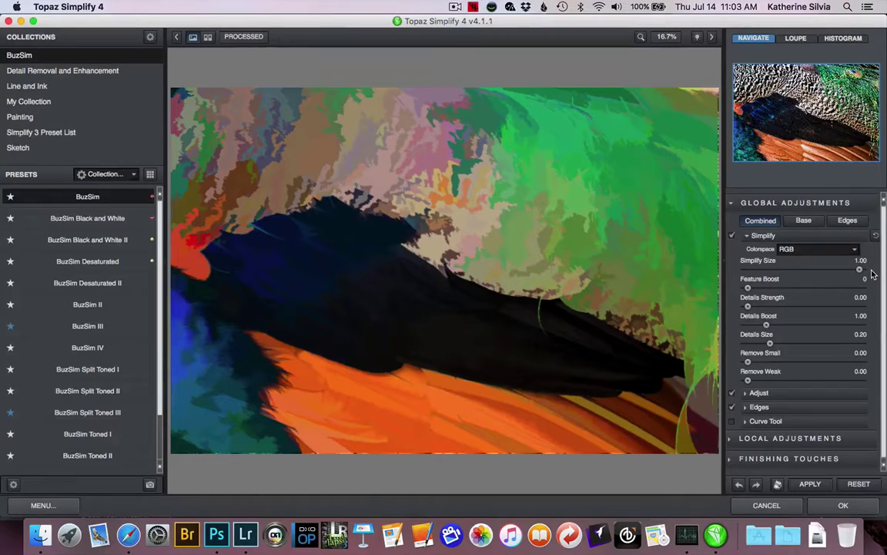
pyautogui.click(751, 325)
pyautogui.moveTo(770, 343); pyautogui.dragTo(852, 348)
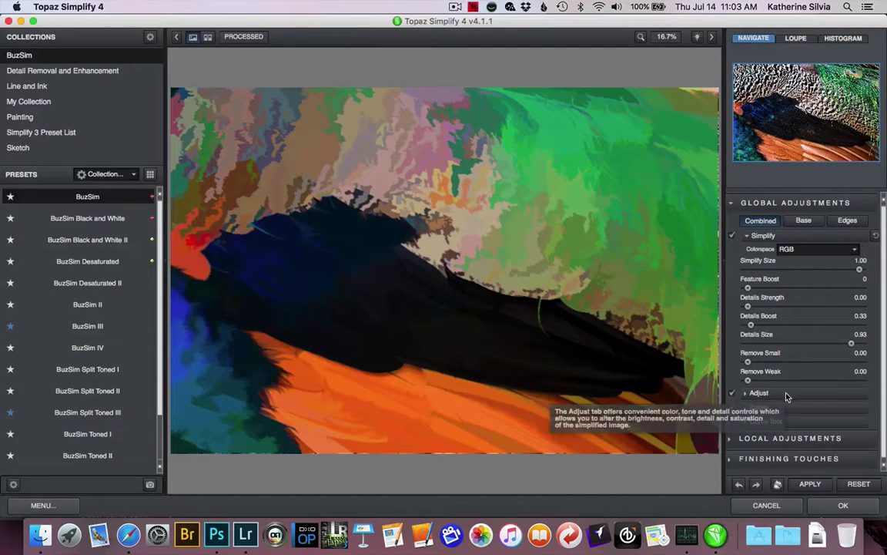
pyautogui.click(844, 505)
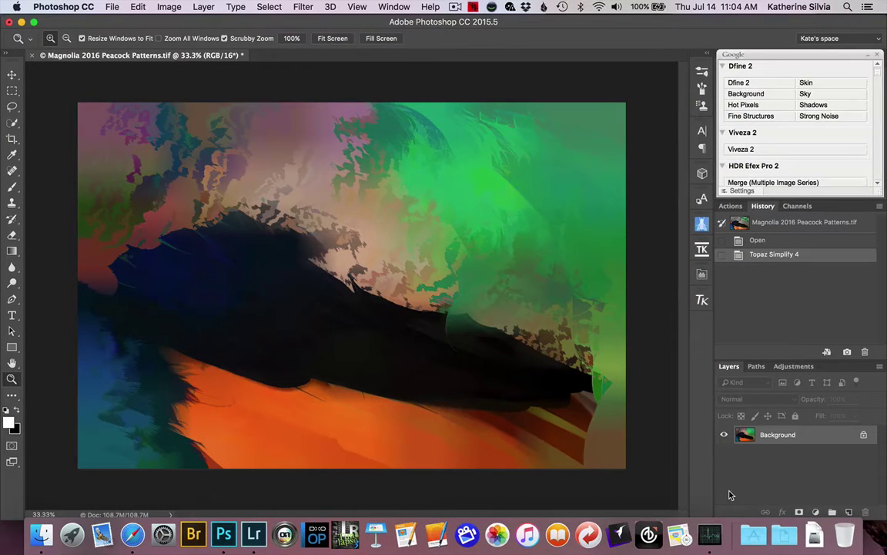
# Try Filter > Blur > Lens Blur on the simplified image, then cancel it
pyautogui.click(304, 7)
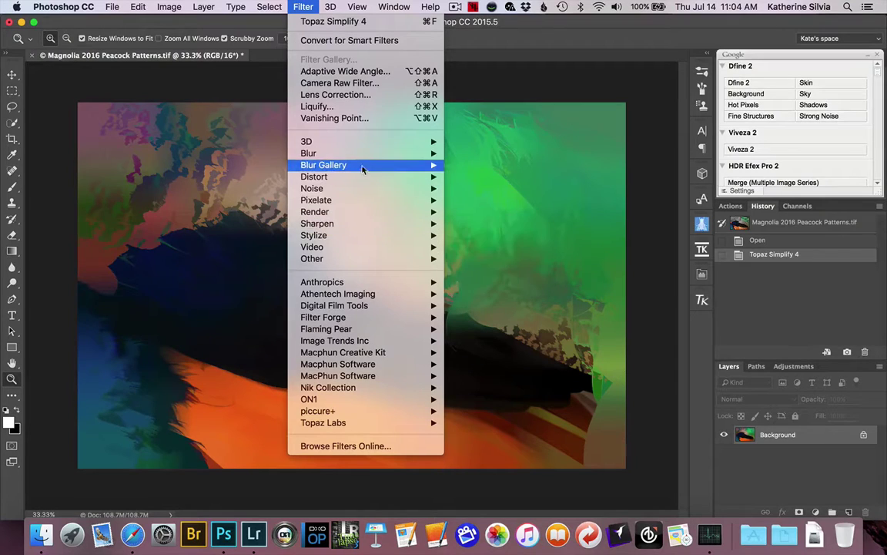
pyautogui.moveTo(382, 158)
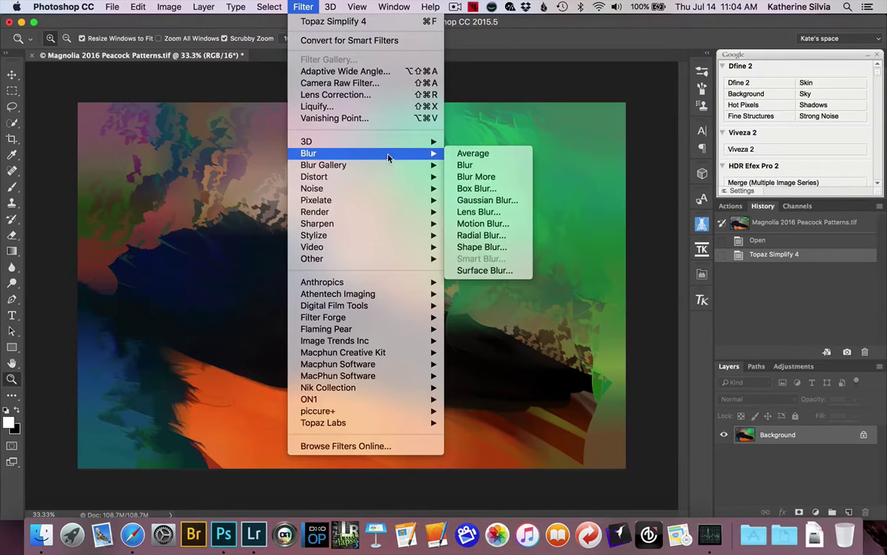
pyautogui.click(479, 212)
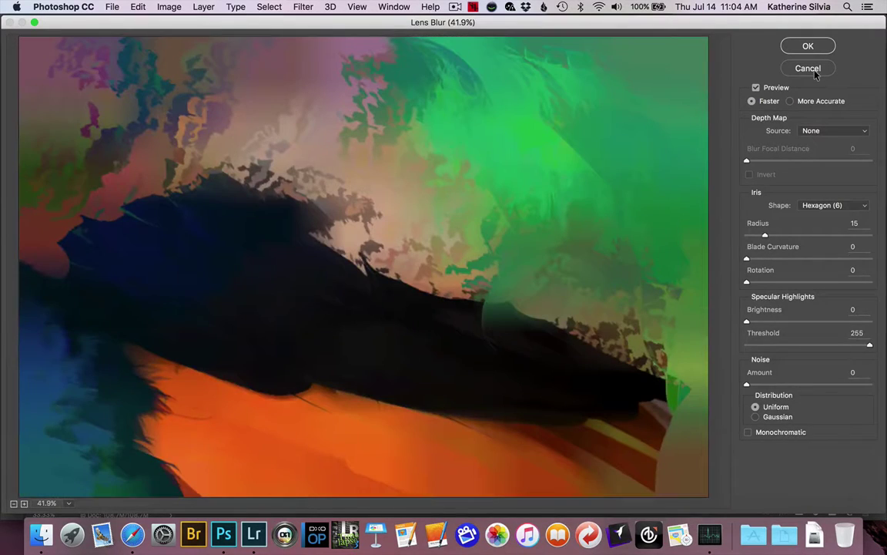
pyautogui.click(808, 69)
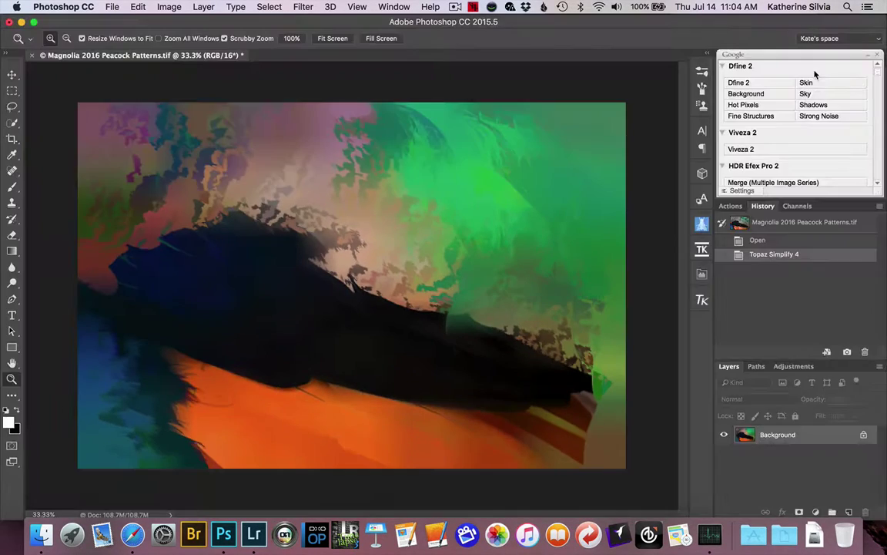
# Apply a Motion Blur at angle 0 with a distance of 219 pixels
pyautogui.click(302, 8)
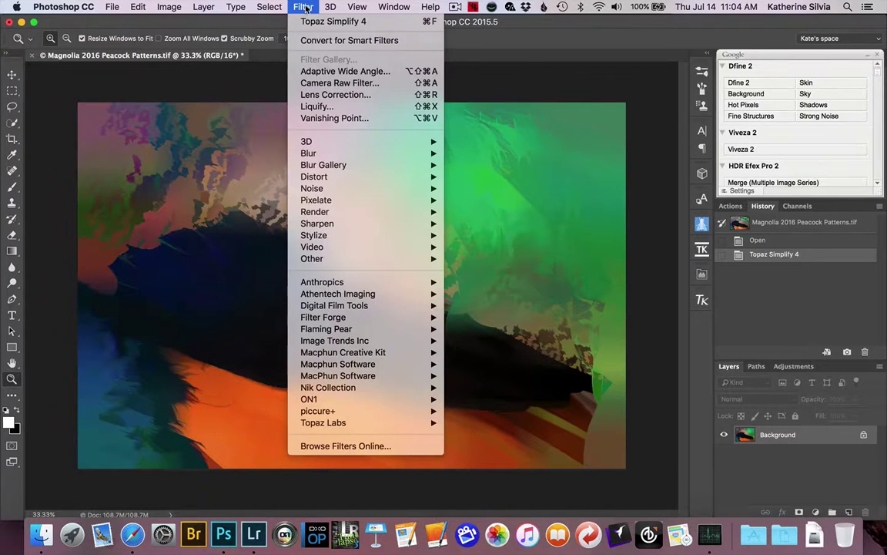
pyautogui.moveTo(347, 155)
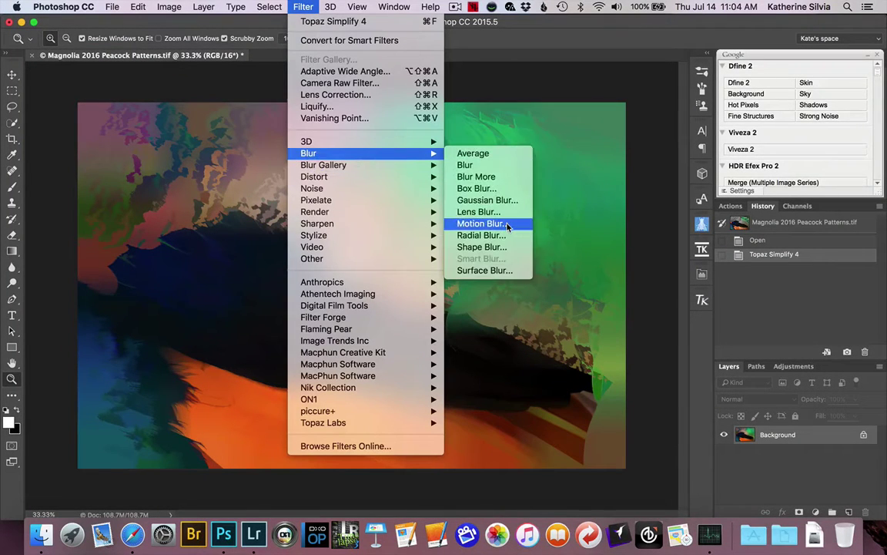
pyautogui.click(480, 223)
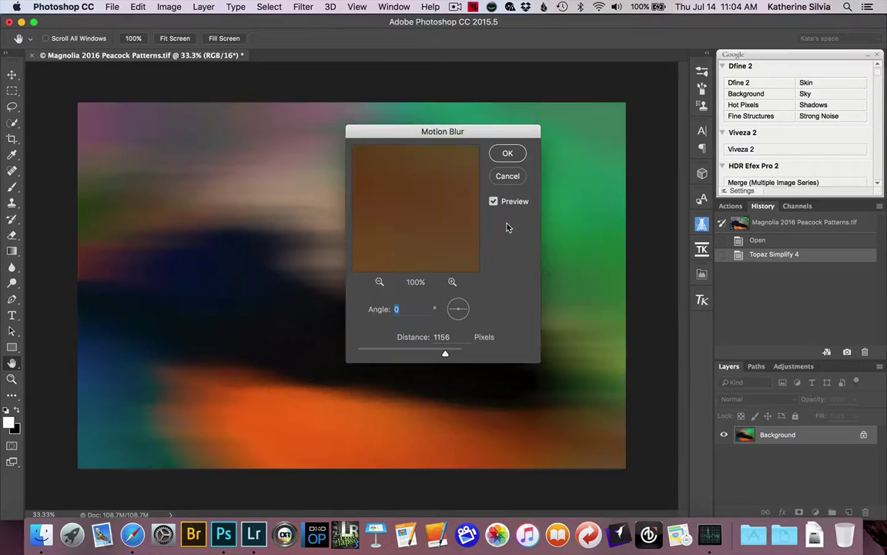
pyautogui.moveTo(445, 355); pyautogui.dragTo(398, 354)
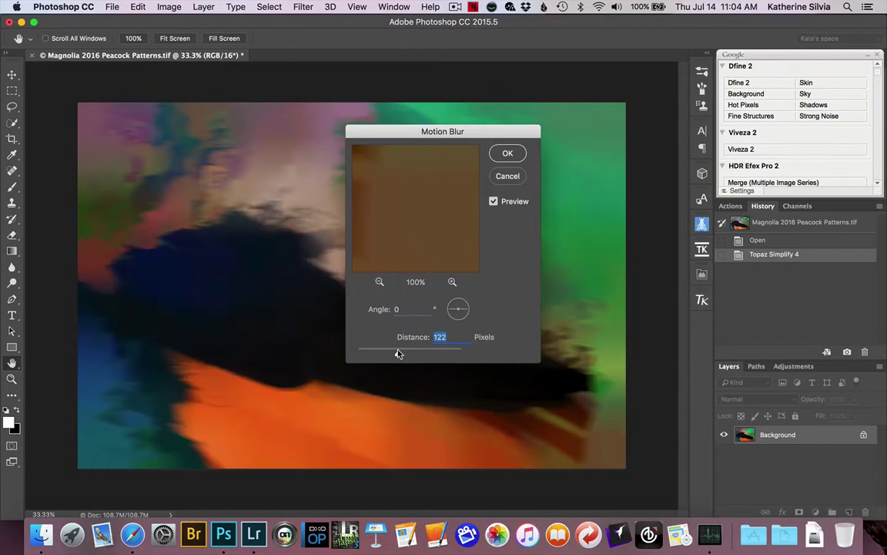
pyautogui.click(415, 354)
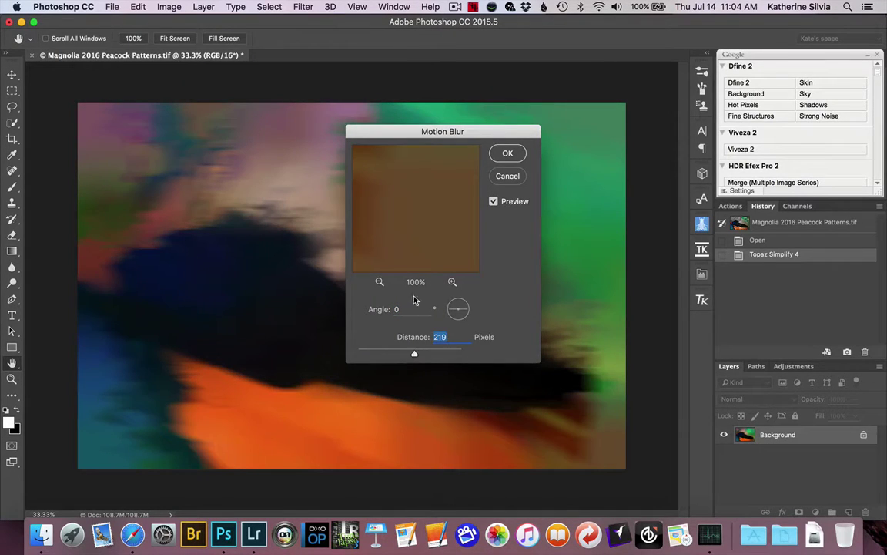
pyautogui.click(507, 152)
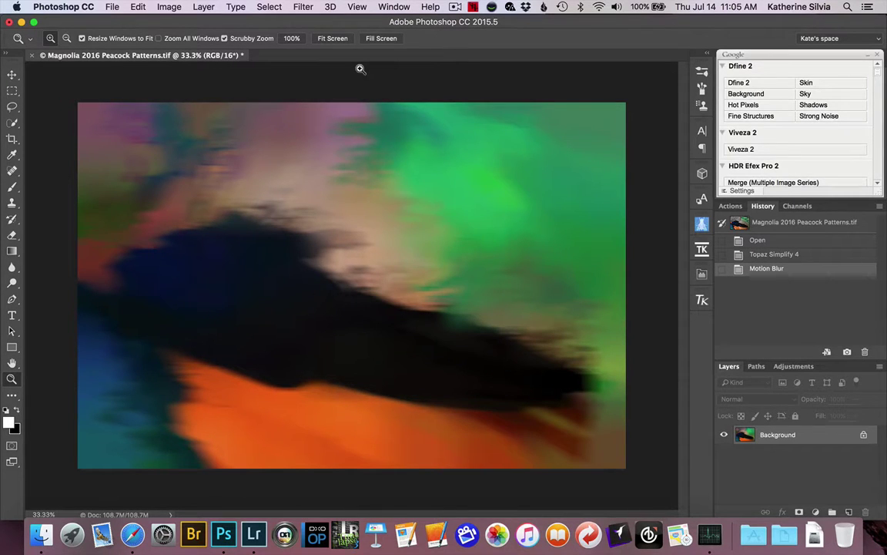
# Launch Topaz Impression on the blurred image and preview the Abstraction II preset
pyautogui.click(303, 6)
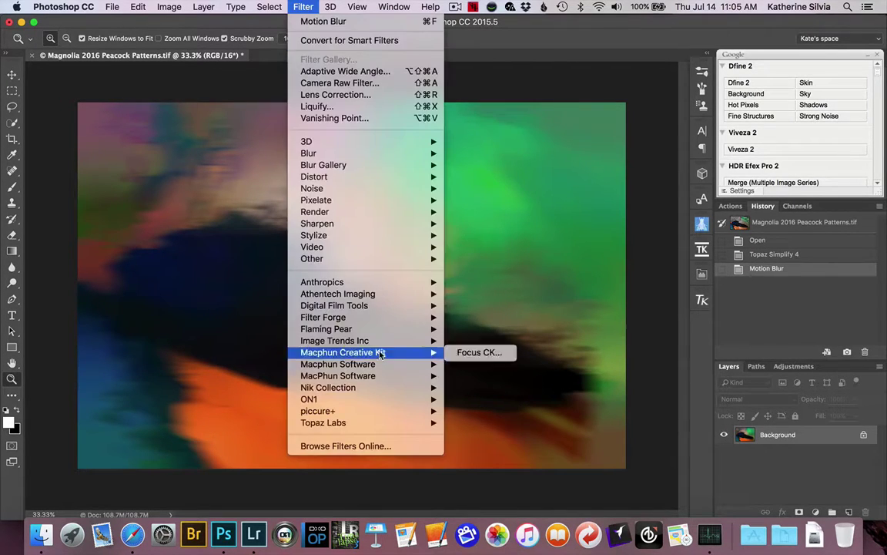
pyautogui.moveTo(392, 424)
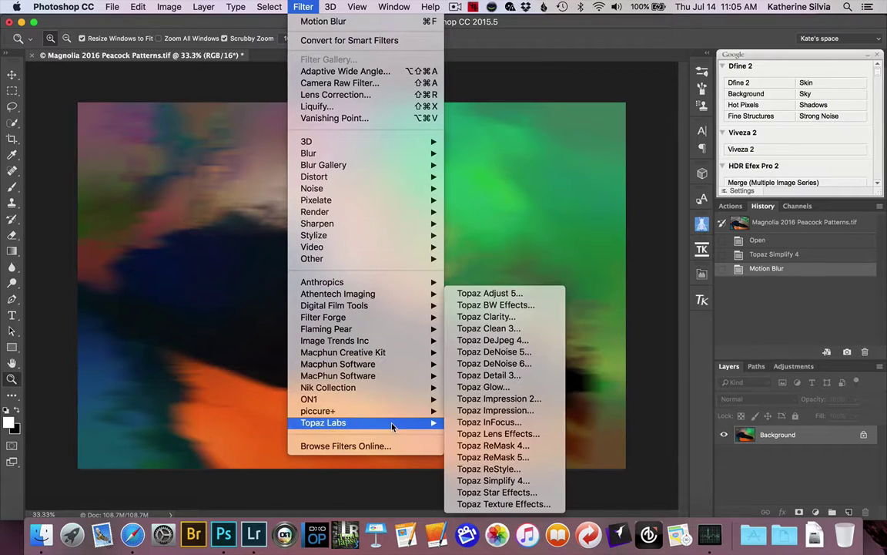
pyautogui.click(547, 416)
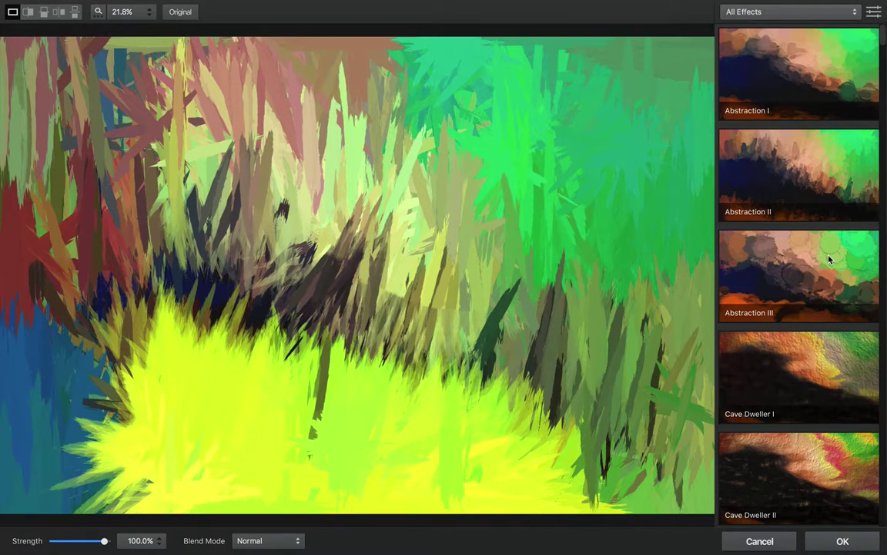
pyautogui.click(854, 182)
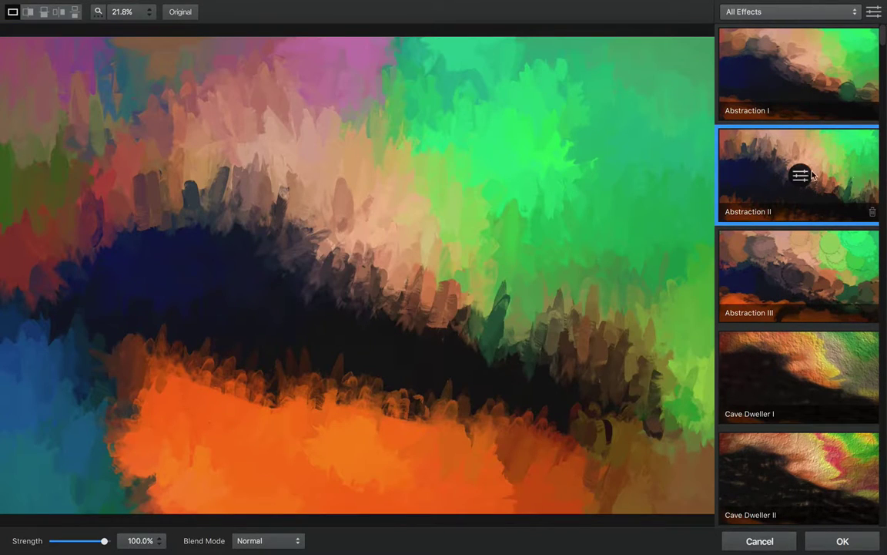
# In the Abstraction II settings, switch the stroke brush to TYPE05
pyautogui.click(800, 176)
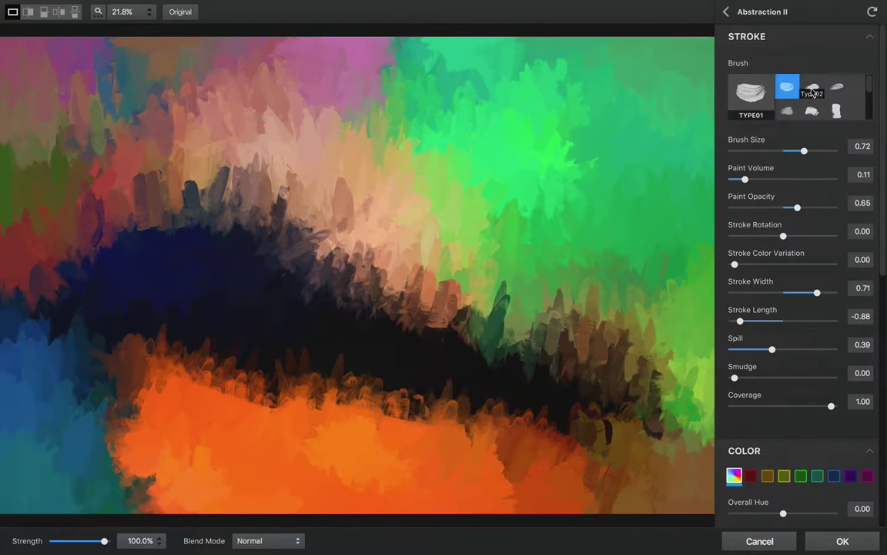
pyautogui.click(812, 87)
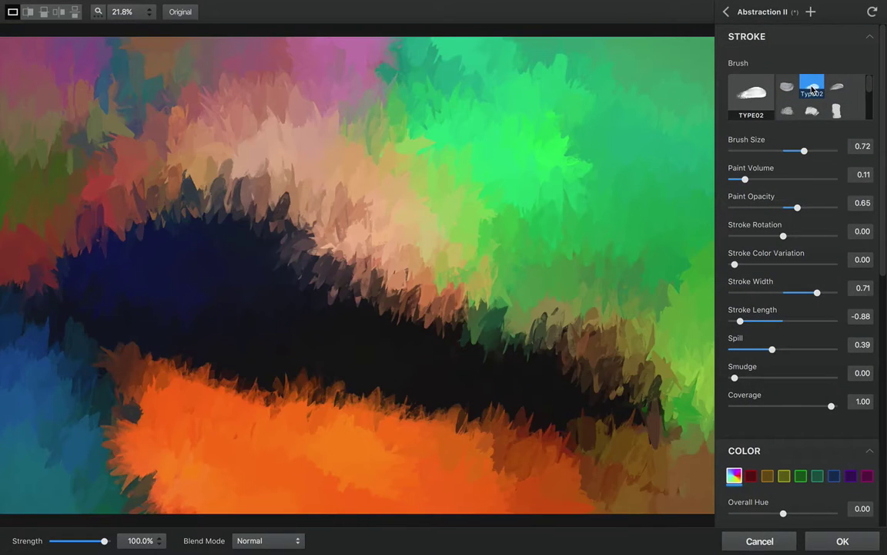
pyautogui.click(805, 109)
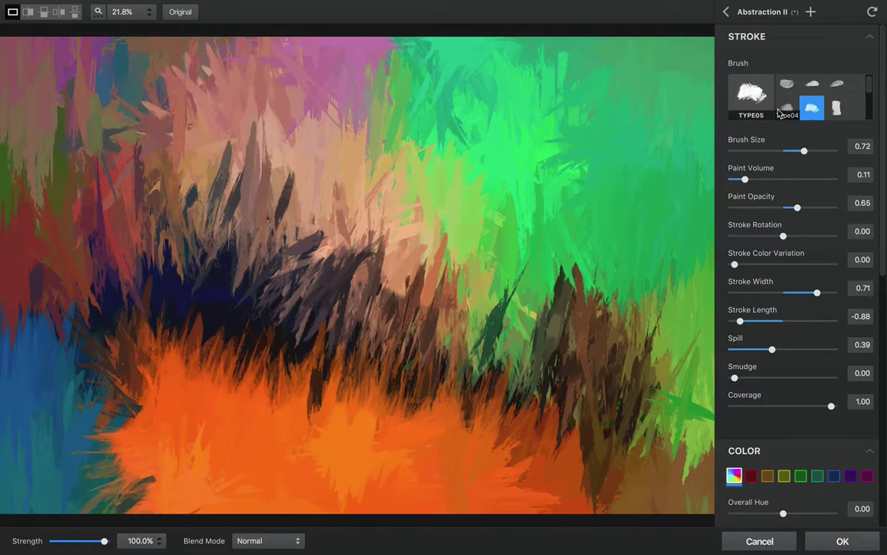
# Select the orange color channel and set its Saturation to -0.43 and Lightness to 0.28
pyautogui.scroll(-5, 800, 369)
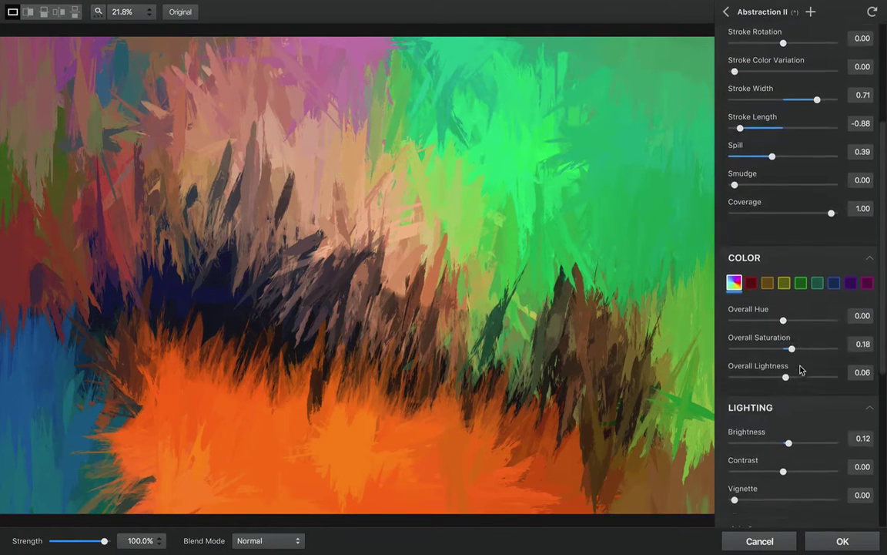
pyautogui.scroll(-2, 800, 370)
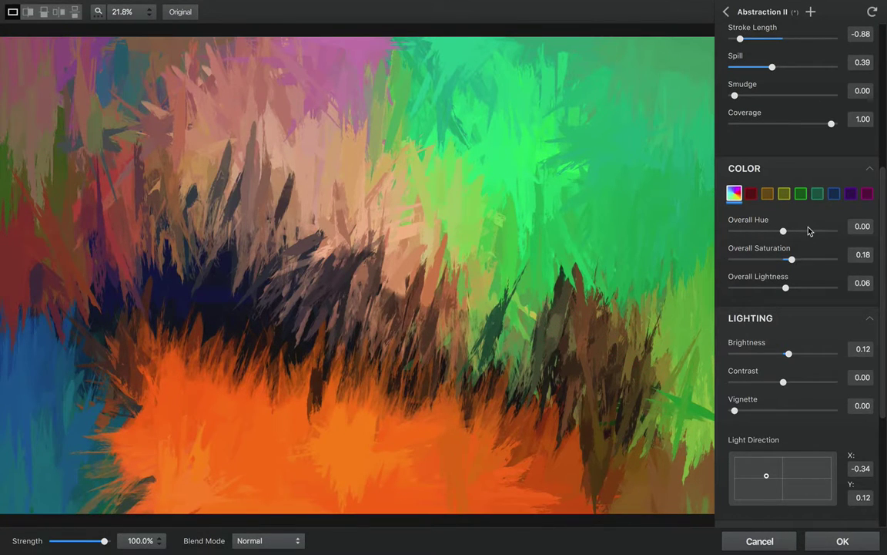
pyautogui.click(768, 193)
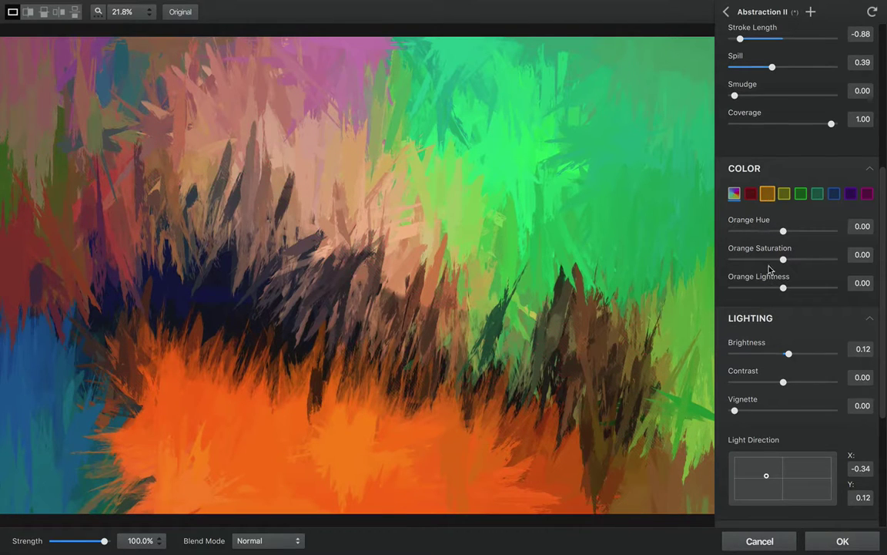
pyautogui.moveTo(783, 260); pyautogui.dragTo(763, 260)
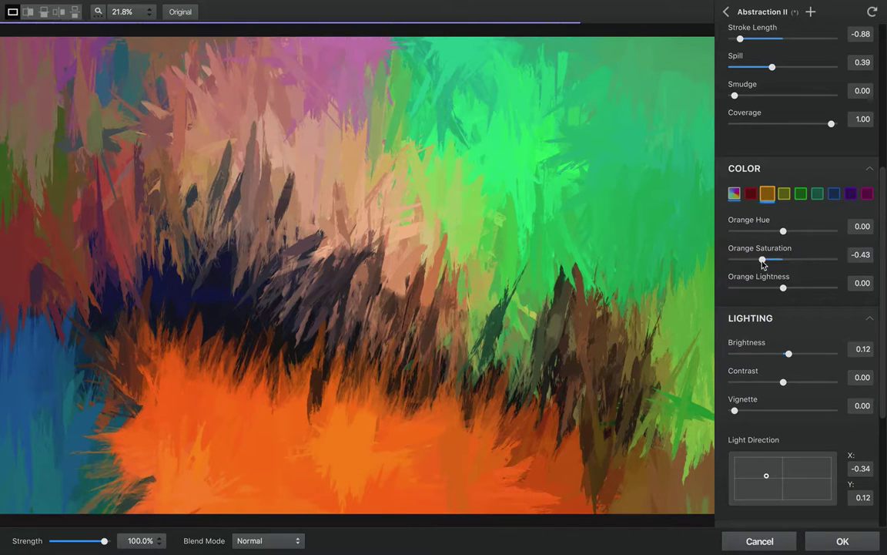
pyautogui.click(796, 289)
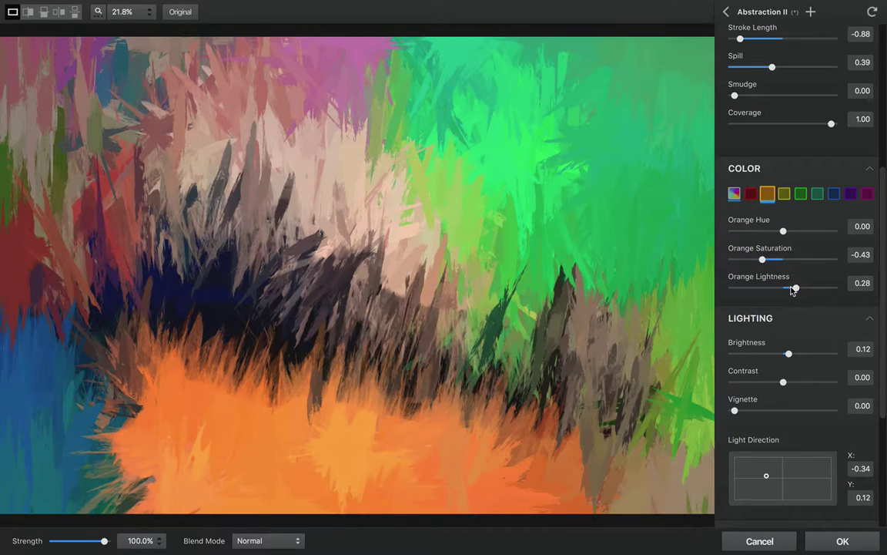
# Adjust the Orange Hue slider, settling at 0.85 to turn orange strokes blue-violet
pyautogui.moveTo(785, 231); pyautogui.dragTo(799, 232)
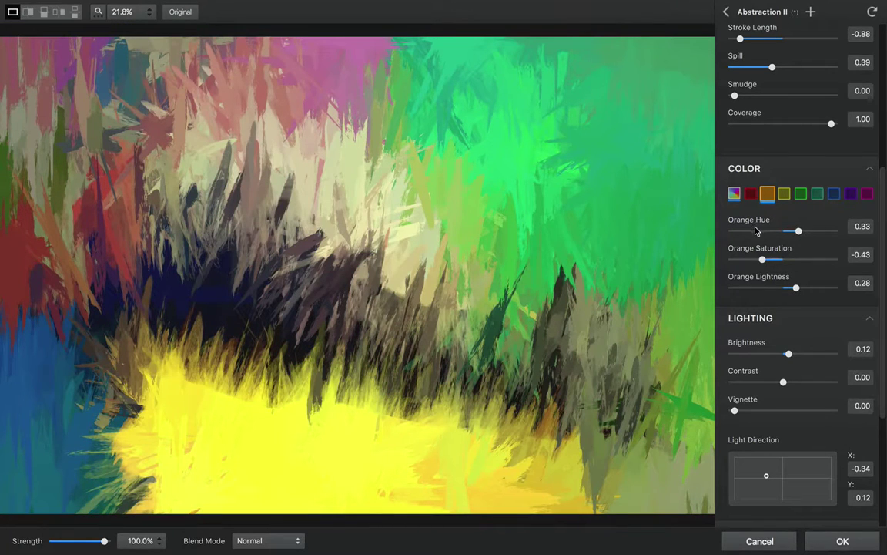
pyautogui.moveTo(755, 231); pyautogui.dragTo(775, 233)
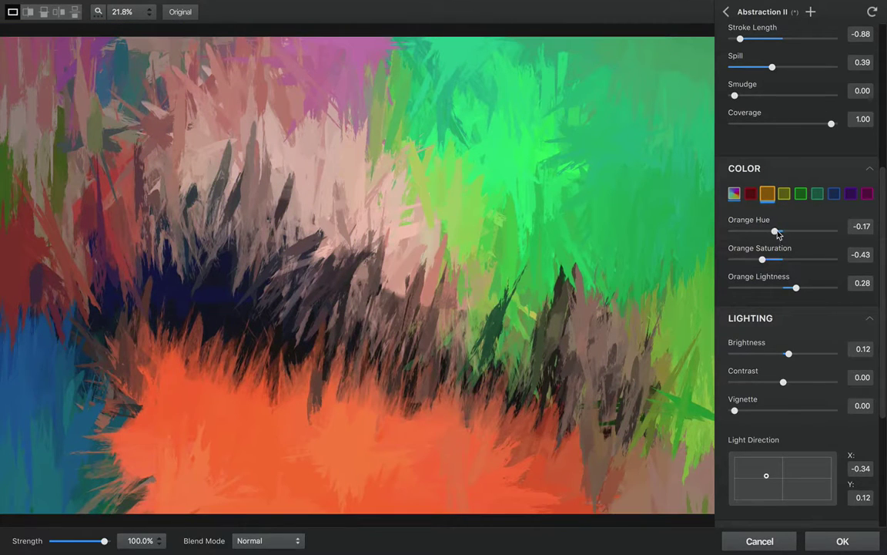
pyautogui.click(786, 233)
pyautogui.moveTo(787, 234); pyautogui.dragTo(828, 239)
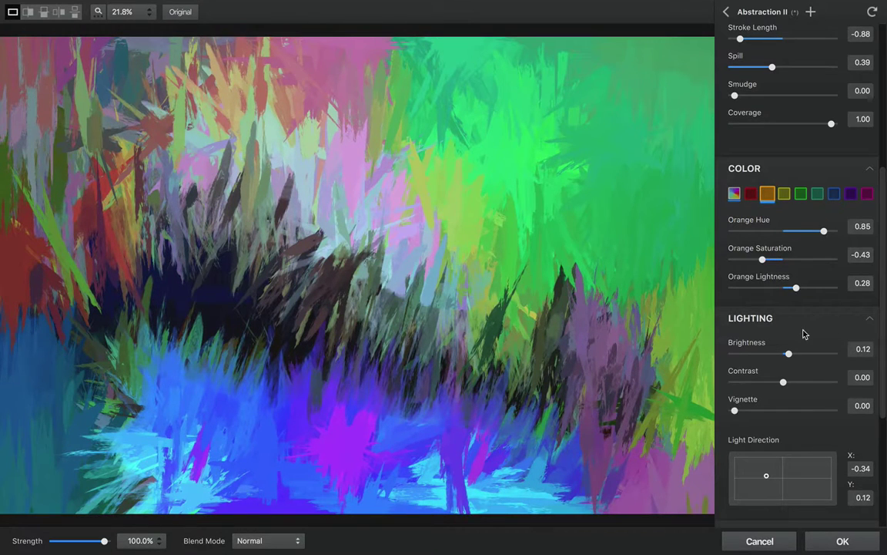
# Accept the customised Abstraction II painting with OK
pyautogui.click(843, 541)
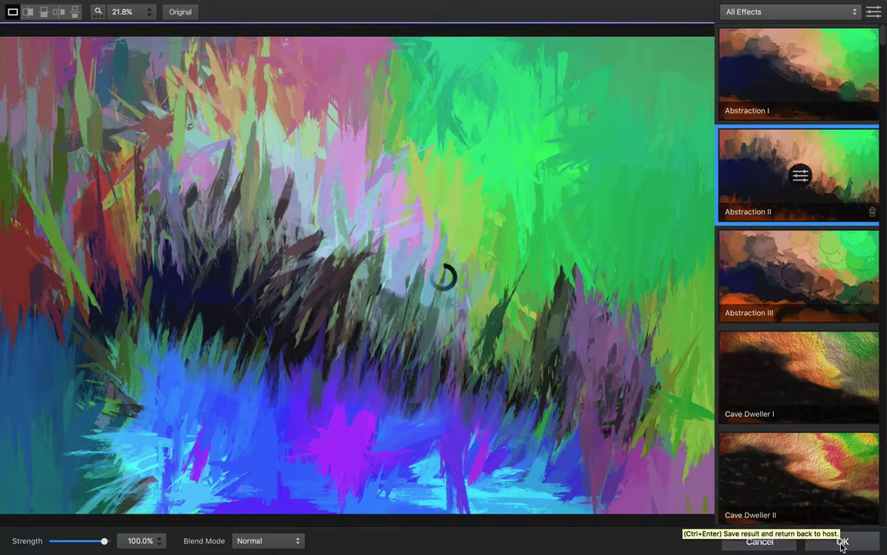